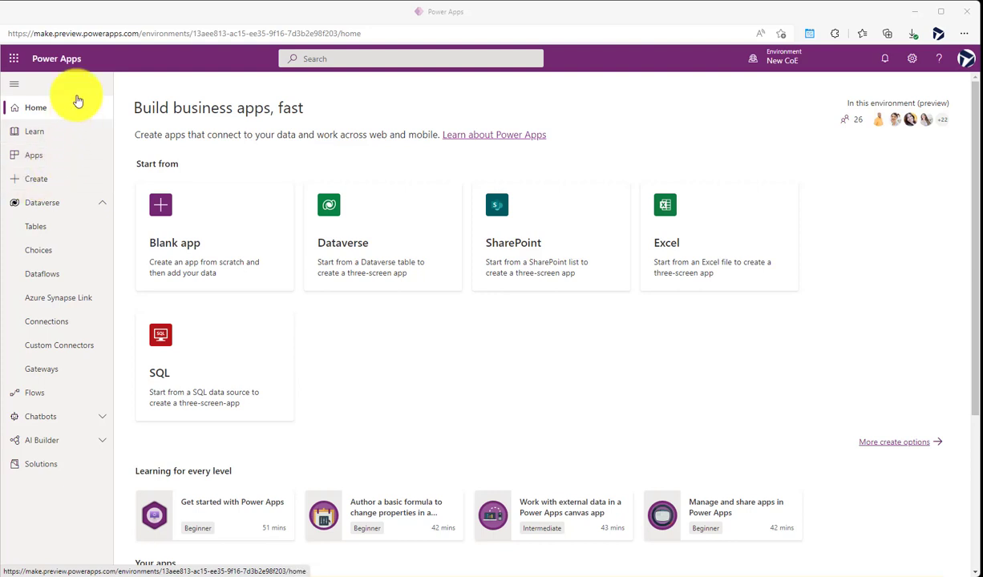
Step: Check the site address and the environment selected in the environment list
click(41, 34)
click(47, 34)
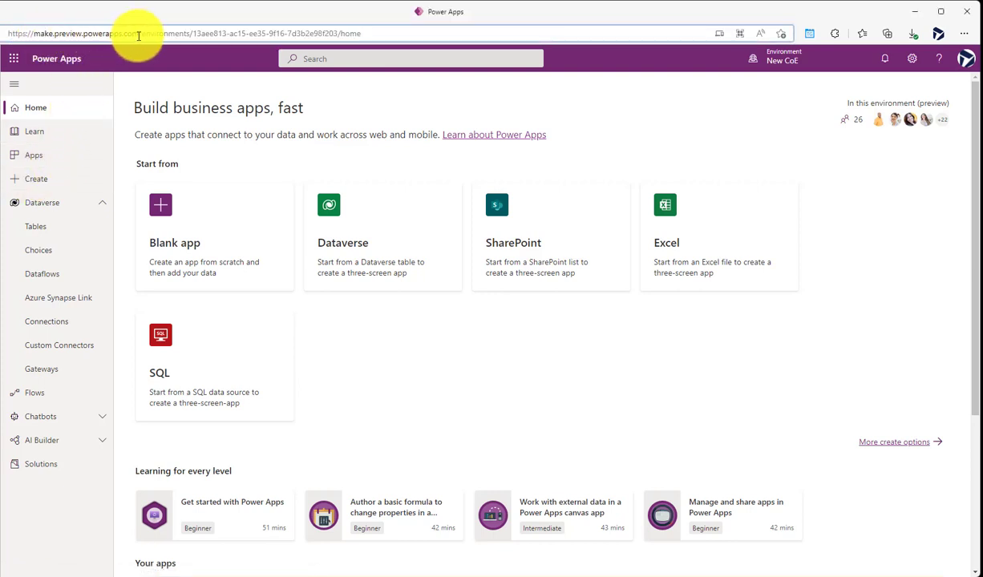
drag(139, 33, 16, 34)
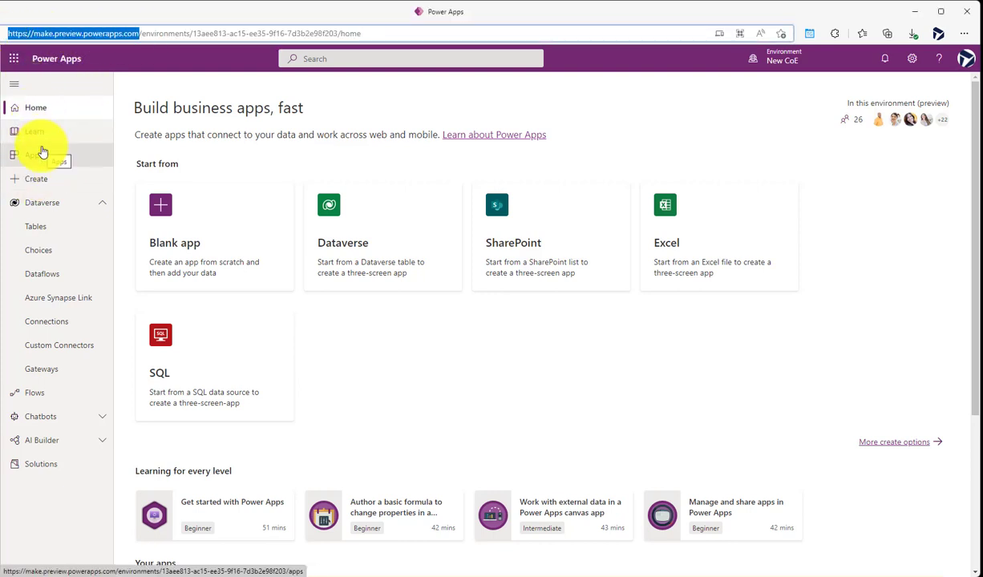
click(780, 69)
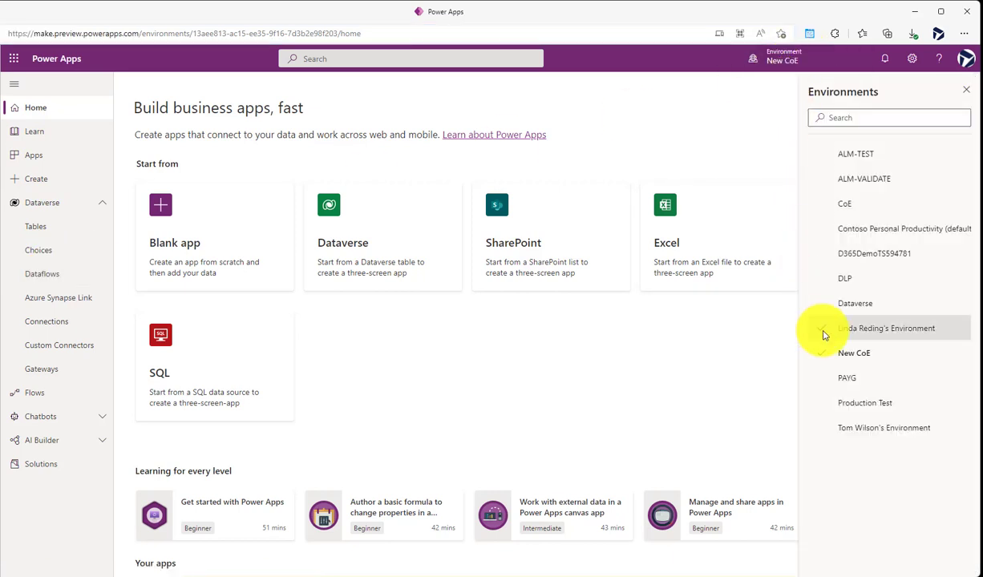
Step: Create a blank dataflow named "Audit Logs From Old CoE" and choose Dataverse as its data source
click(32, 278)
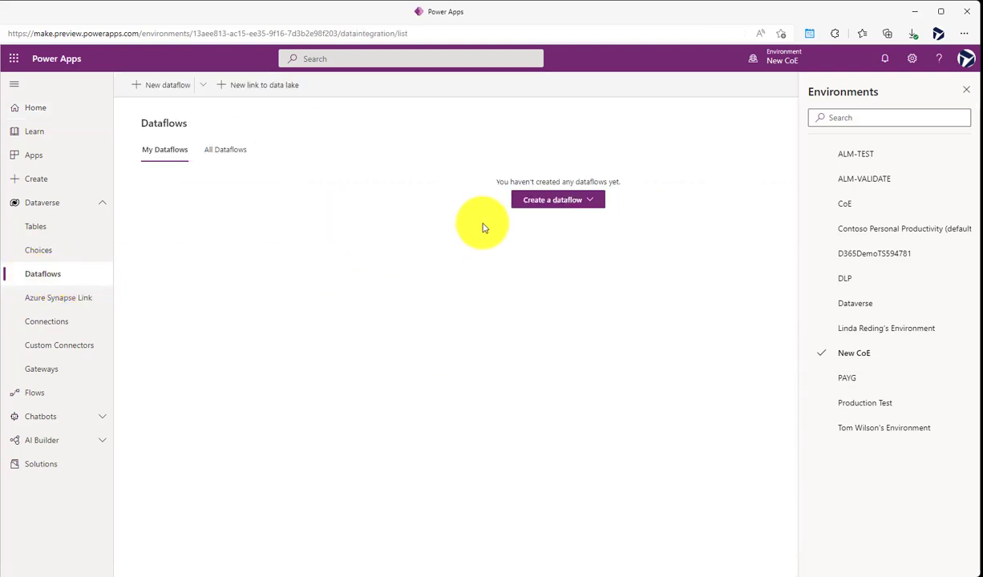
click(966, 89)
click(595, 201)
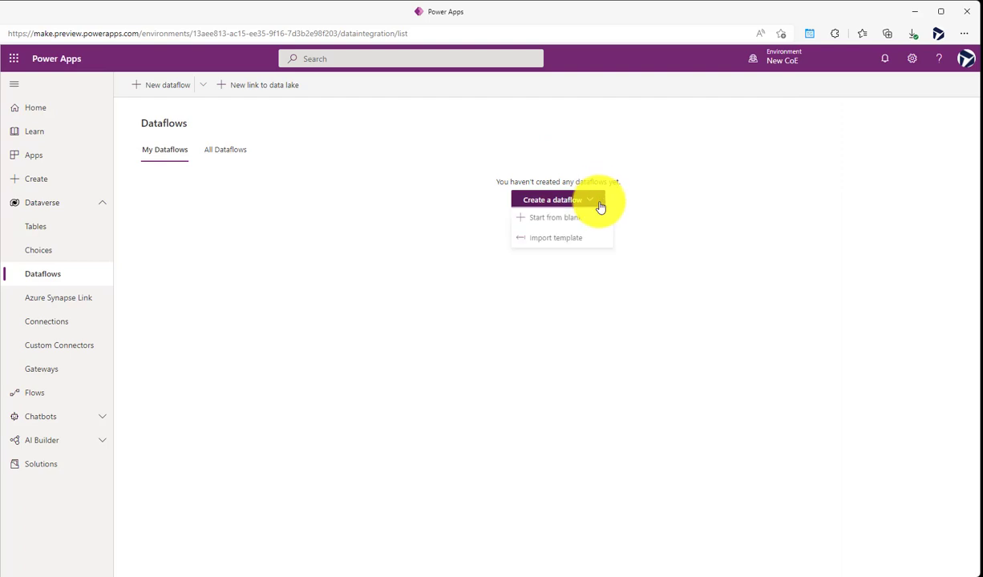
click(598, 221)
click(678, 253)
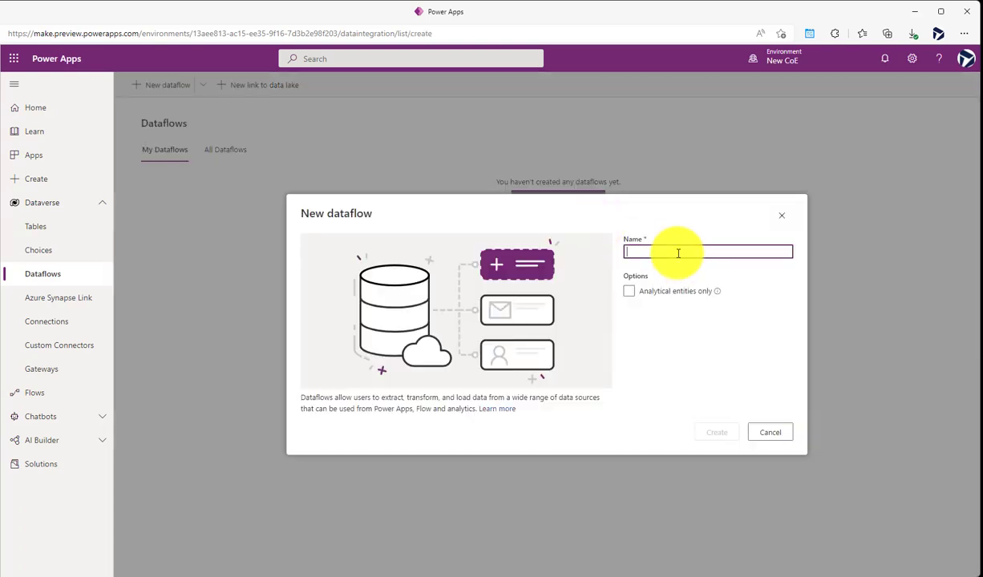
text(Audit Logs Fro)
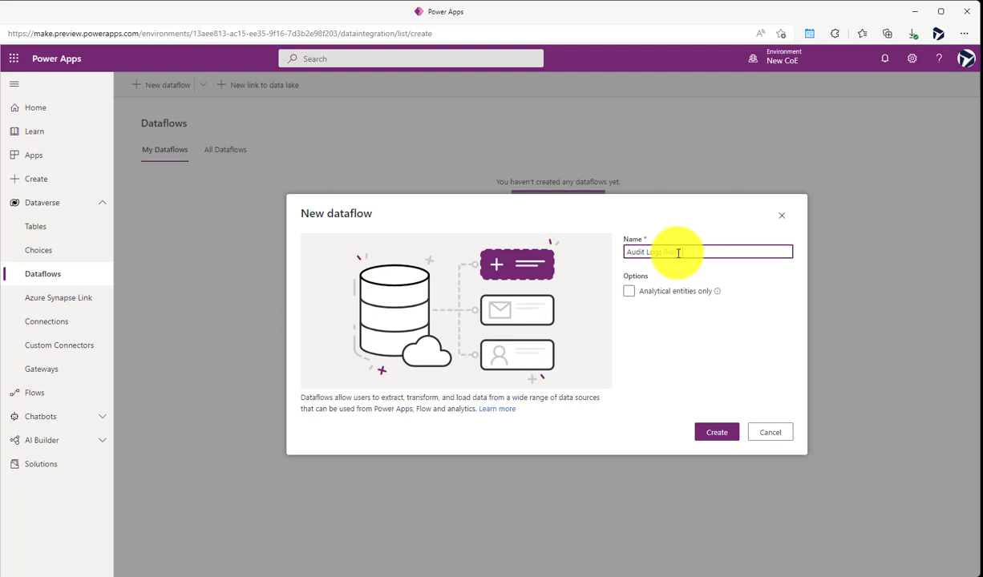
text(m Old CoE)
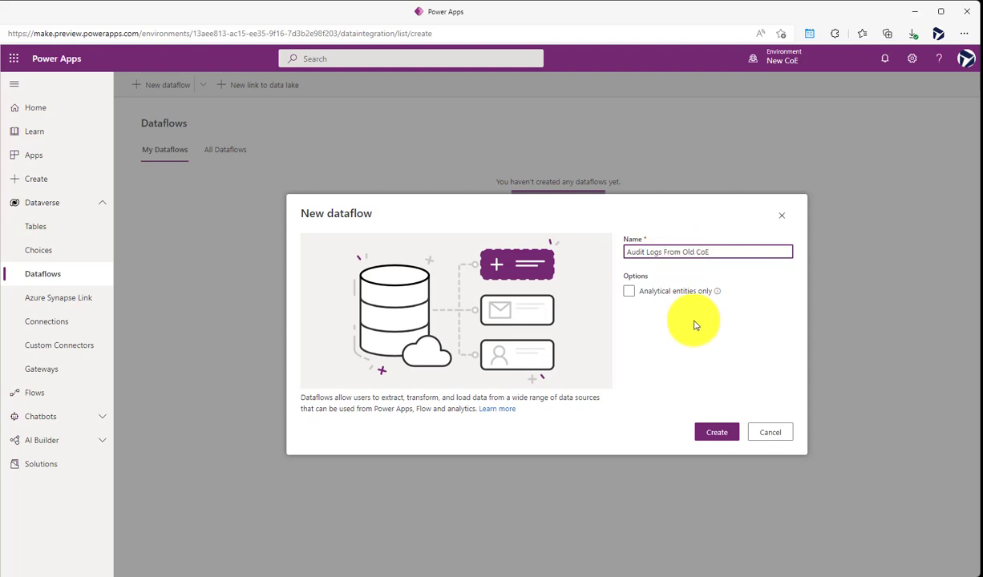
click(719, 433)
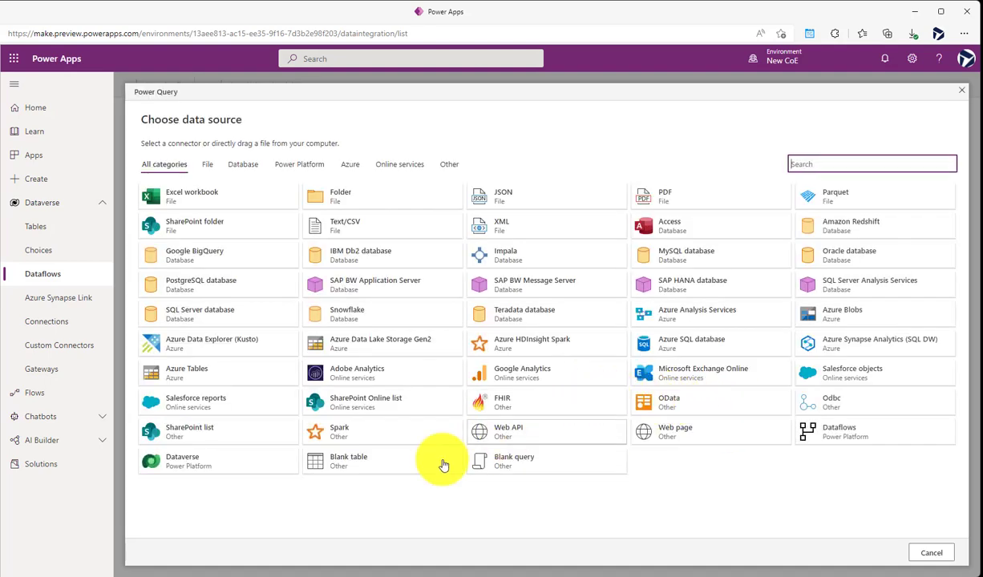
click(237, 467)
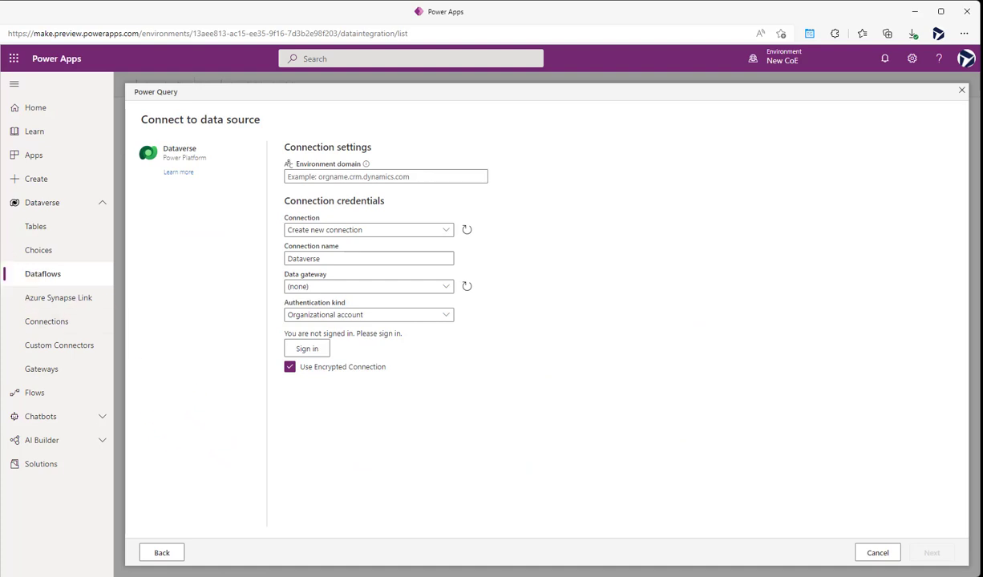
Step: Switch to the Power Platform admin center, open the CoE environment's details and copy its environment URL
key(ctrl+Tab)
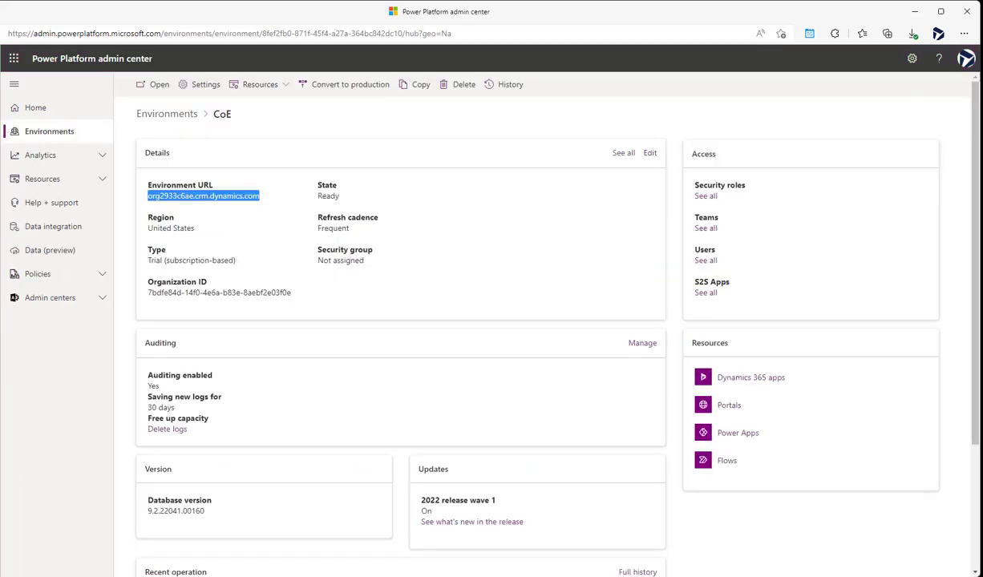
click(174, 112)
click(116, 34)
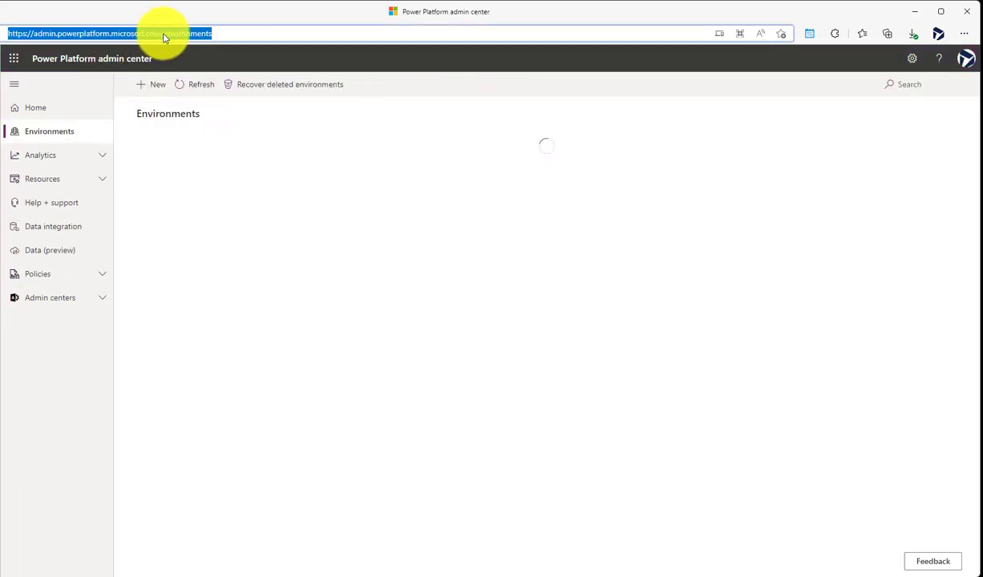
drag(161, 34, 24, 29)
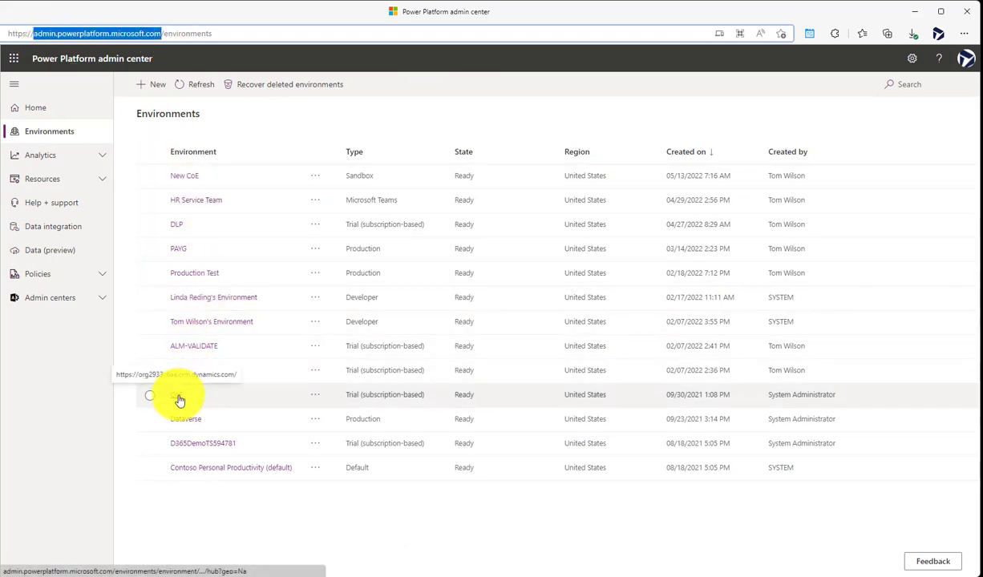
click(180, 399)
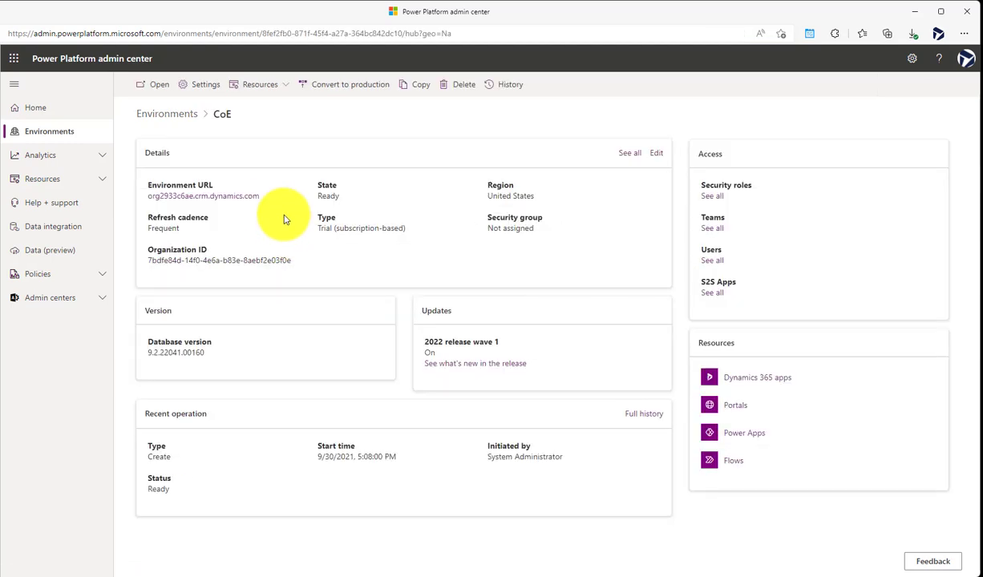
drag(261, 196, 151, 196)
key(ctrl+c)
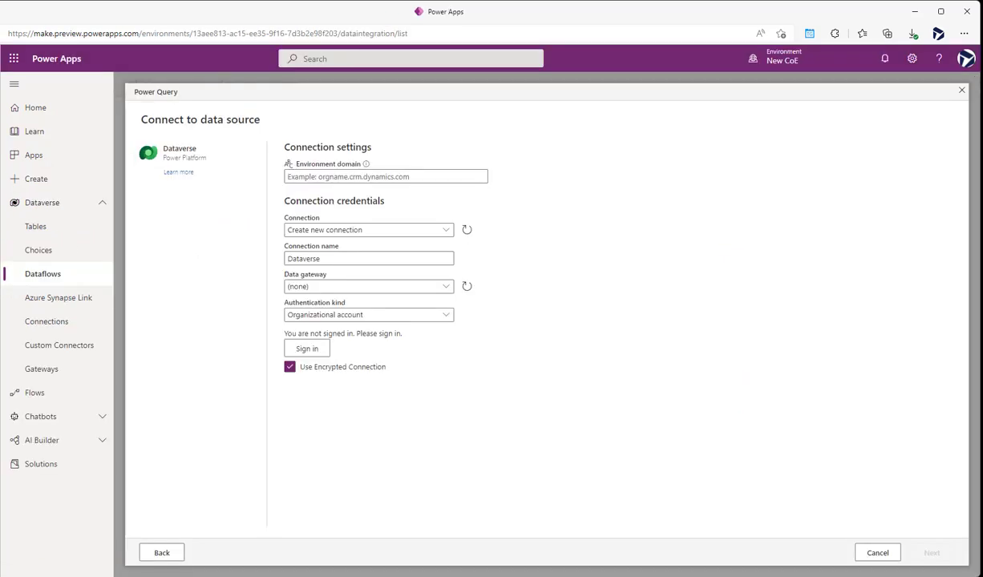
Step: Connect to the environment domain org2933c6ae.crm.dynamics.com, signing in with the organizational account
click(321, 177)
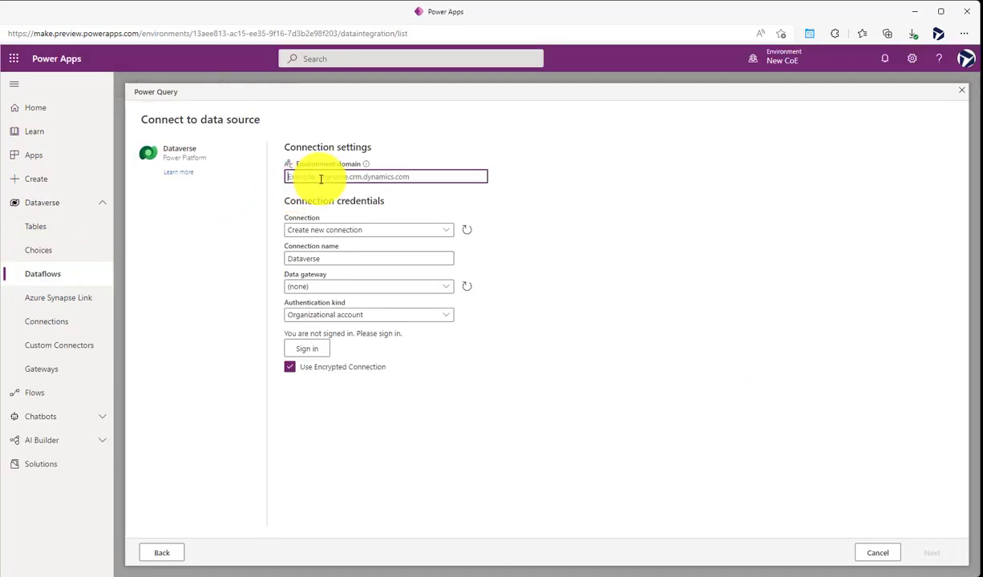
key(ctrl+v)
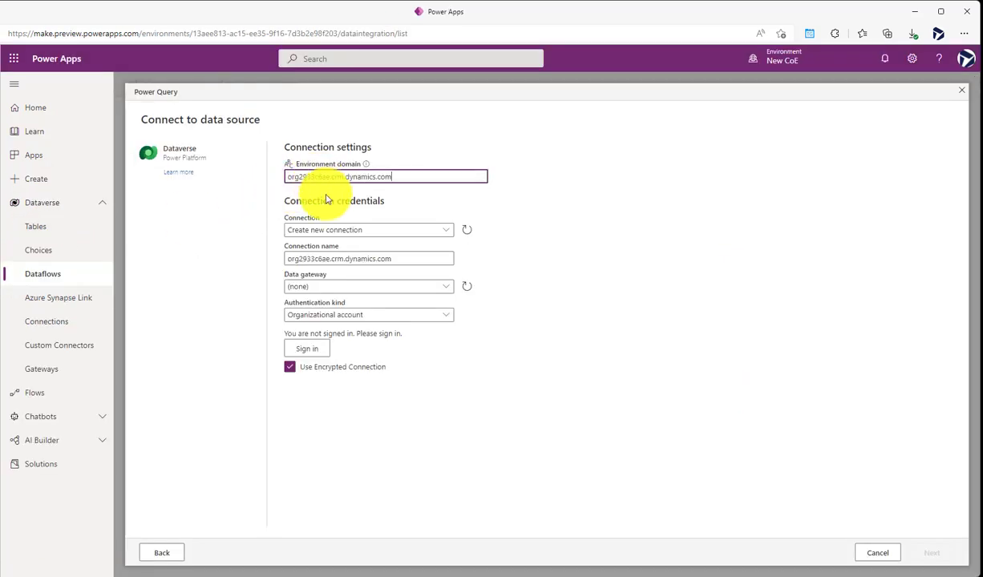
click(323, 353)
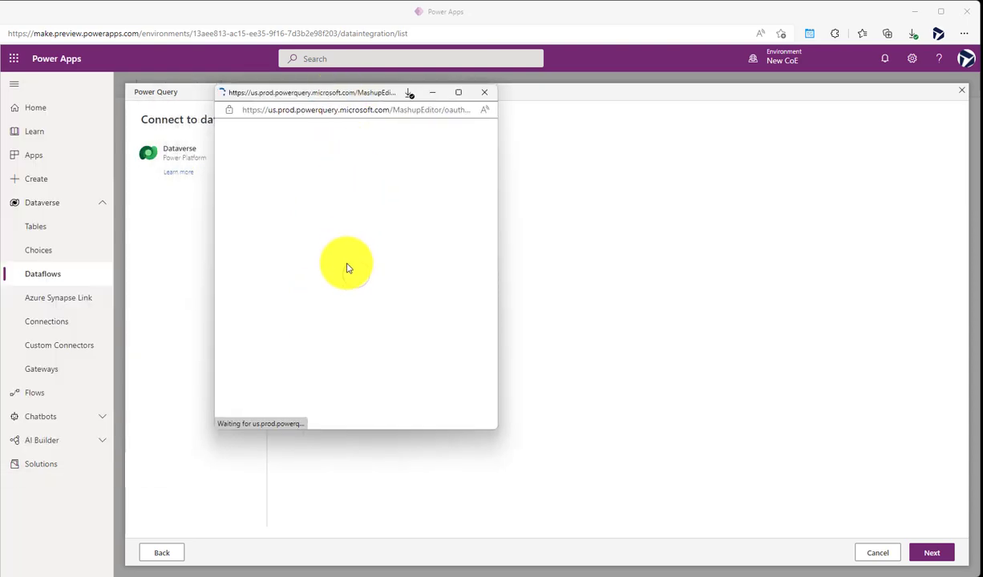
click(349, 250)
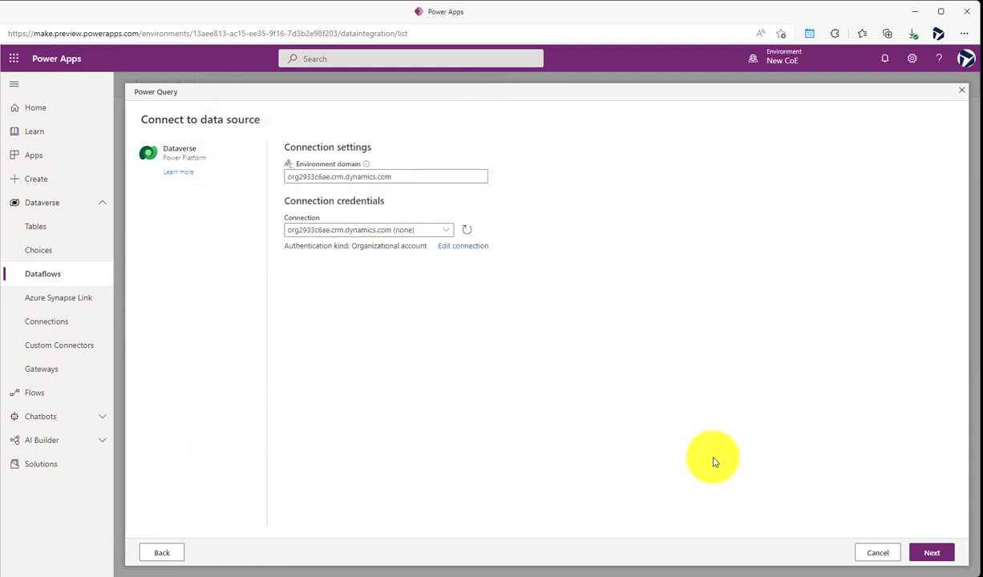
click(927, 551)
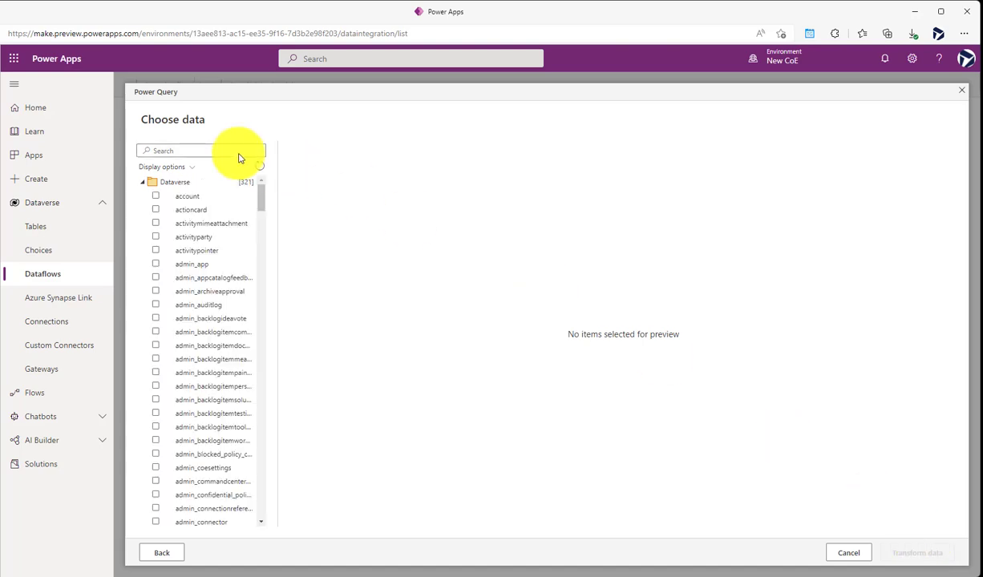
Step: Find the admin_auditlog table by searching for "audit", select it as the query and accept its data without transformations
click(210, 150)
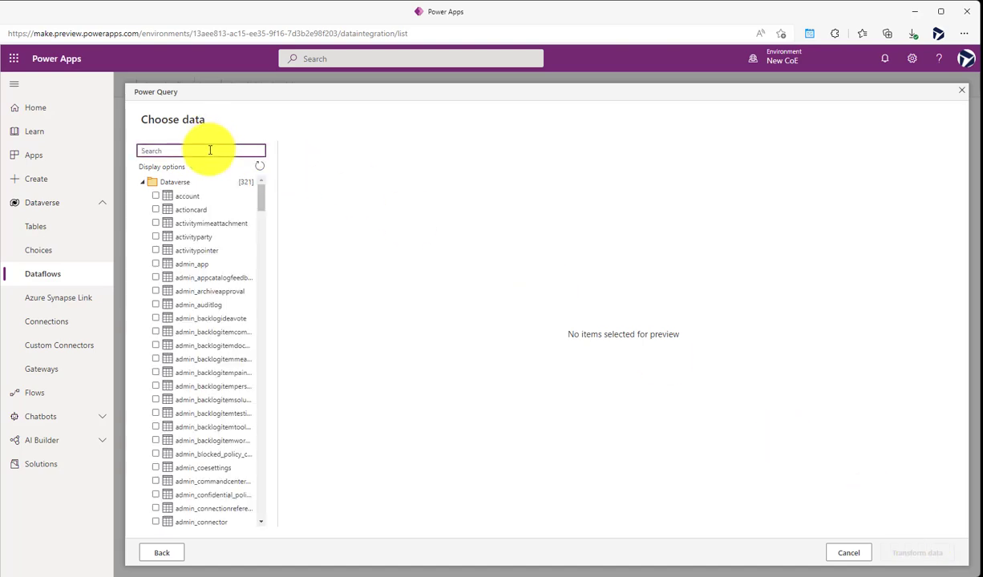
text(audit)
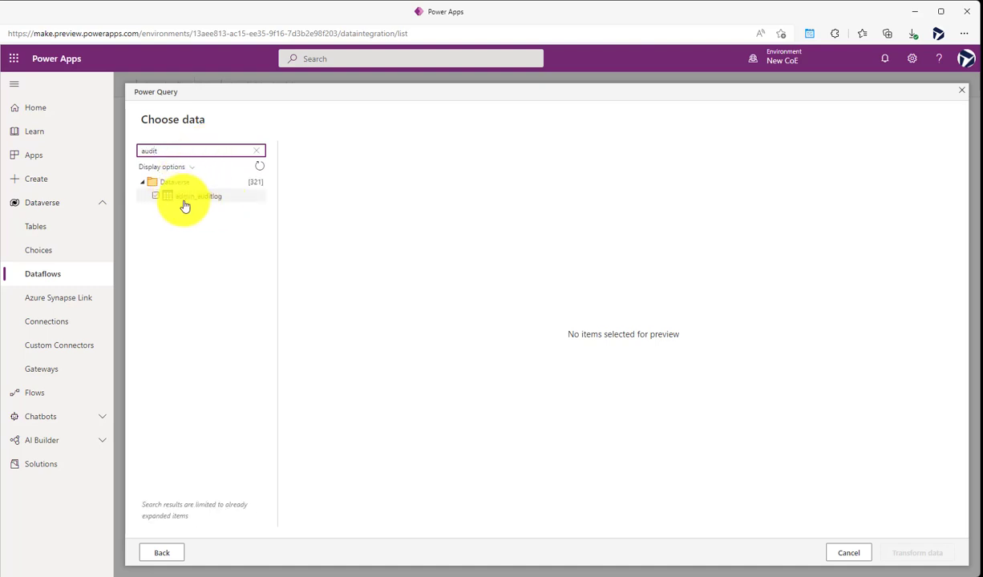
click(156, 198)
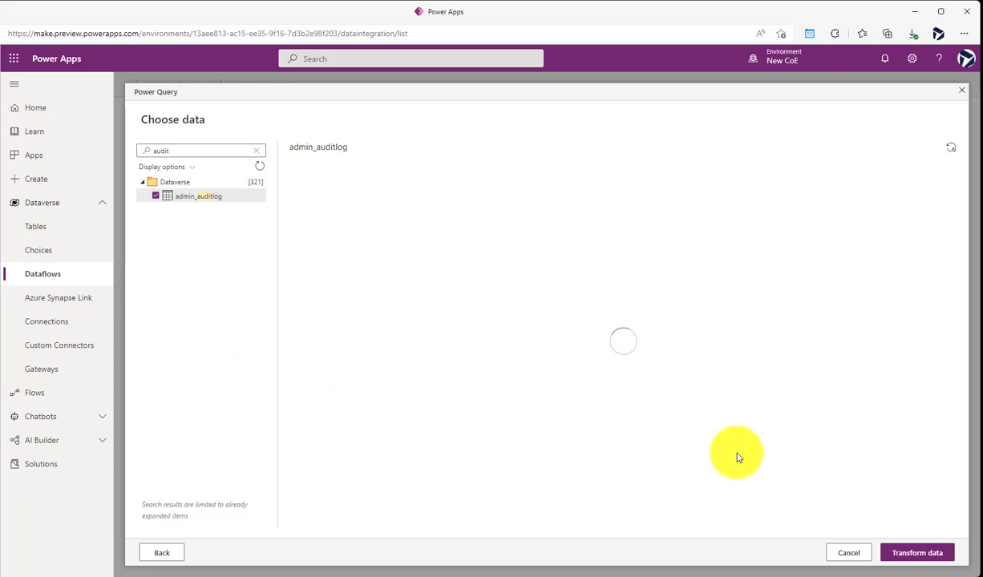
click(907, 556)
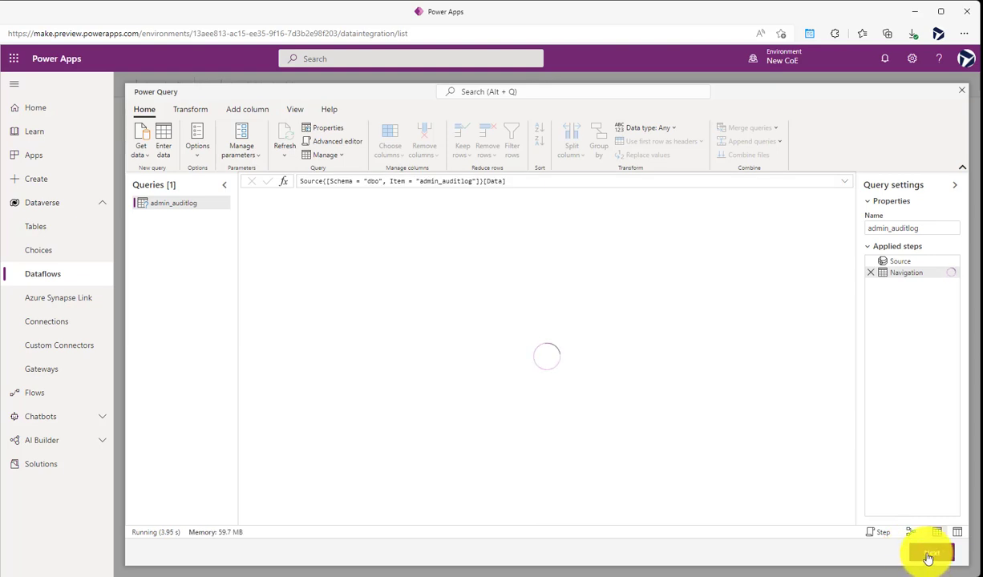
click(930, 553)
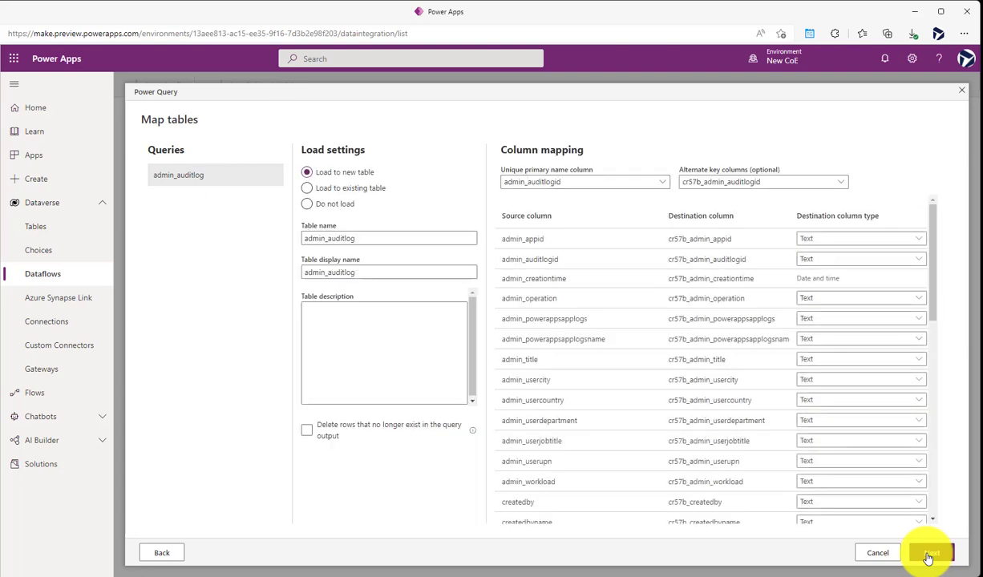
Step: Set the query to load into the existing table admin_AuditLog, auto-map its columns and continue
click(381, 195)
click(371, 239)
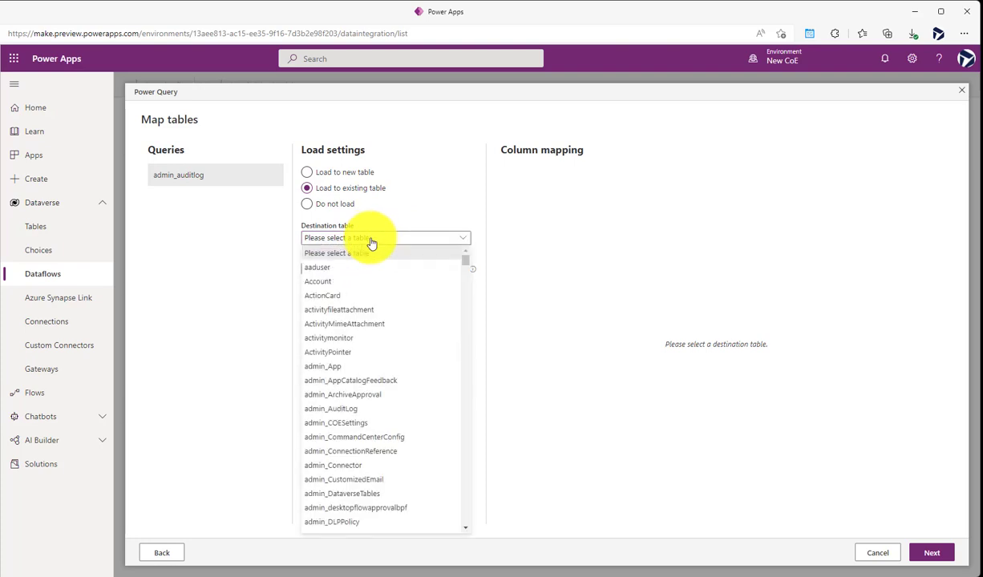
click(350, 409)
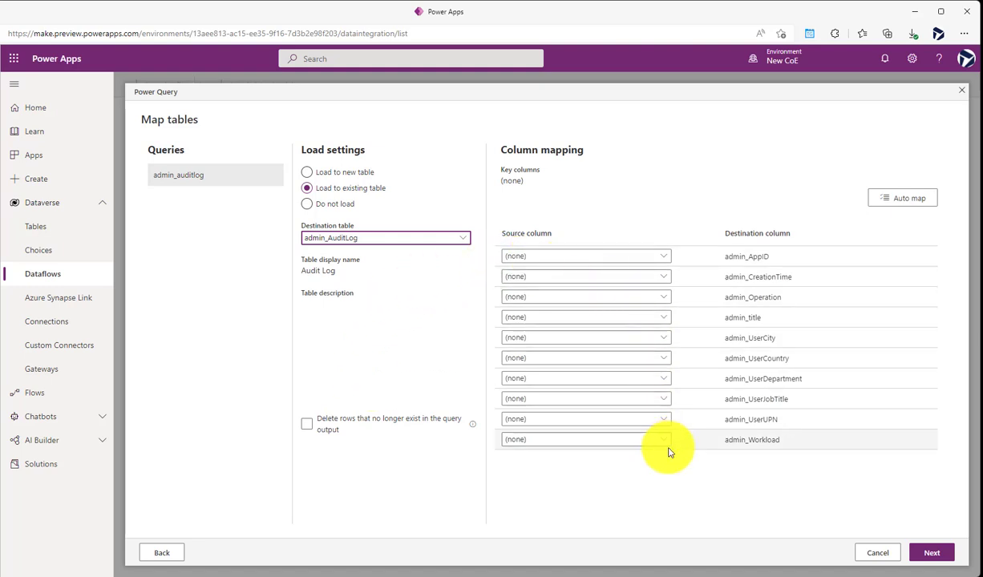
click(897, 203)
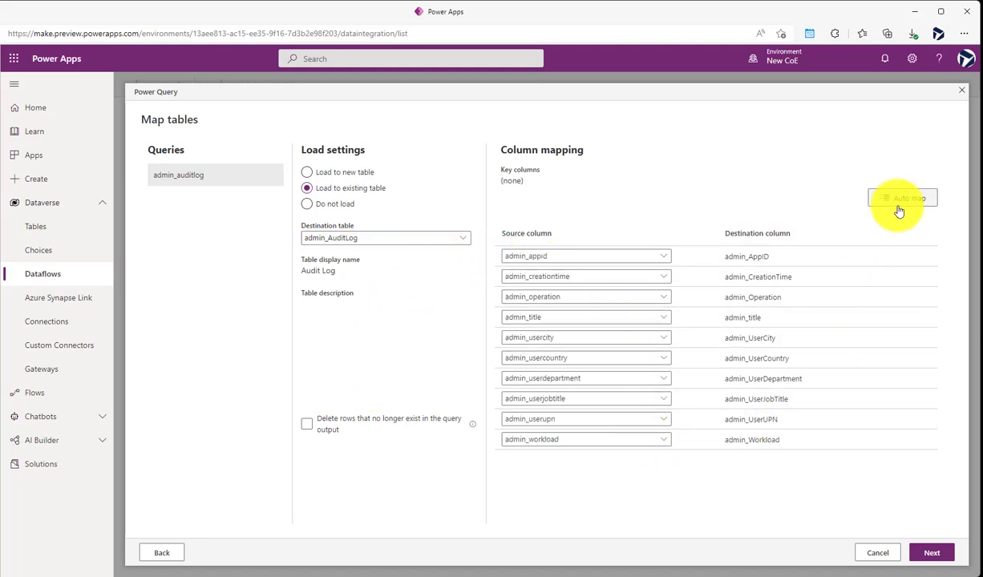
click(932, 555)
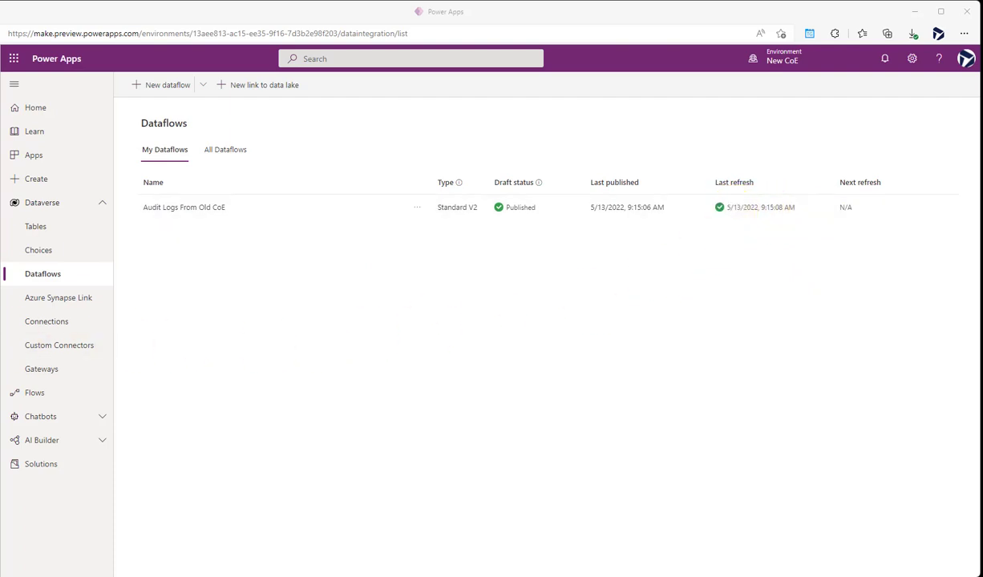
Step: Search all Dataverse tables for "audit" and open the Audit Log table
click(52, 228)
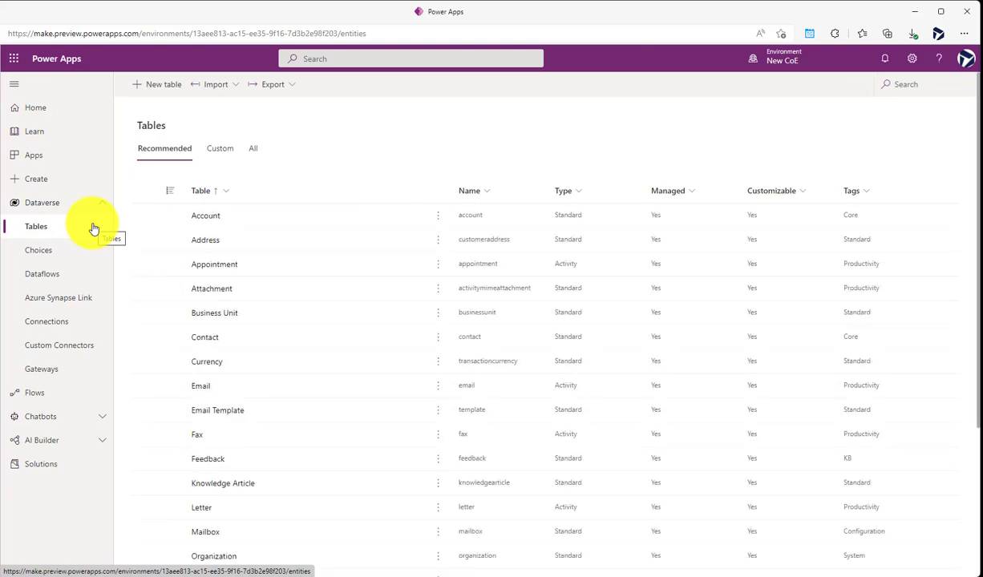
click(252, 150)
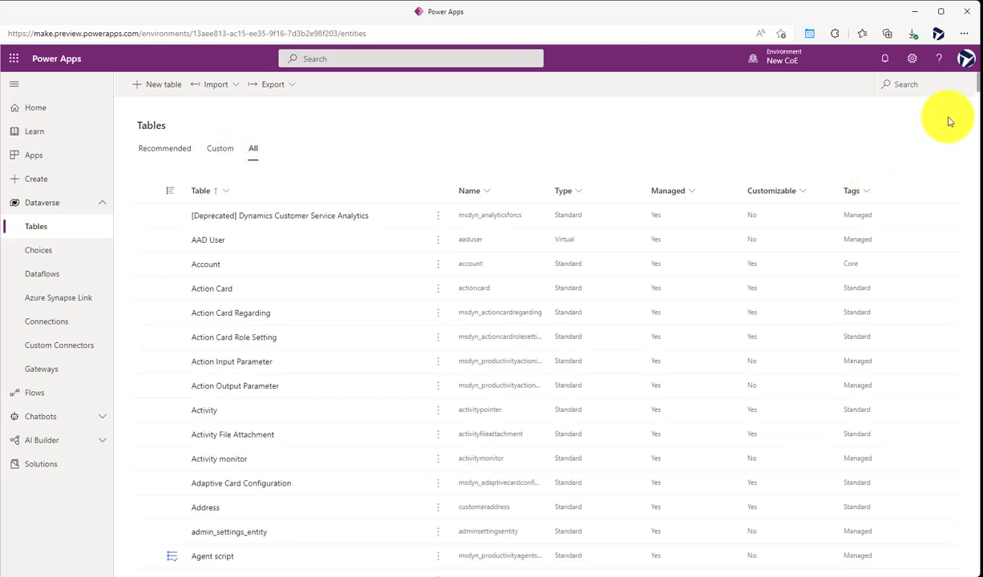
click(920, 88)
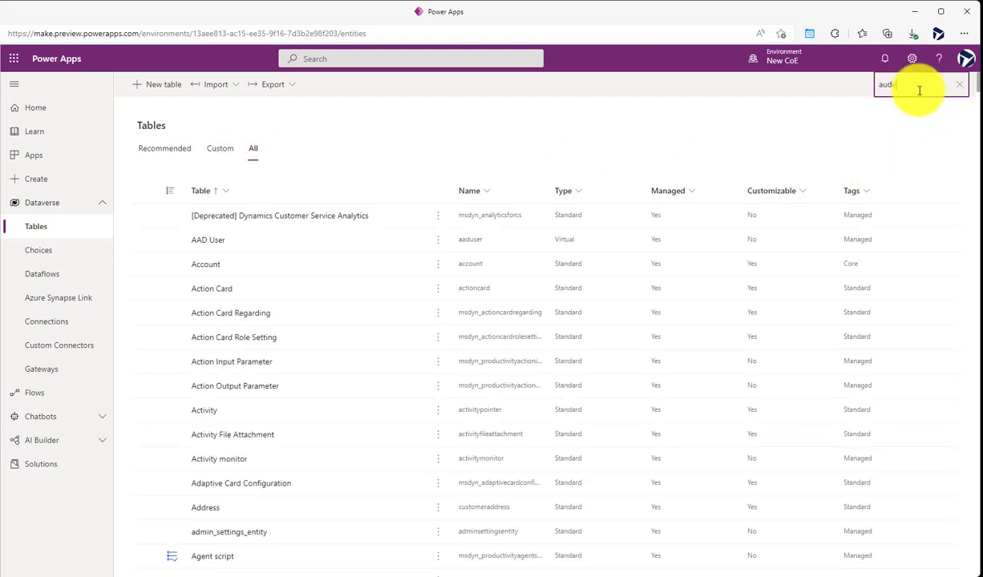
text(audit)
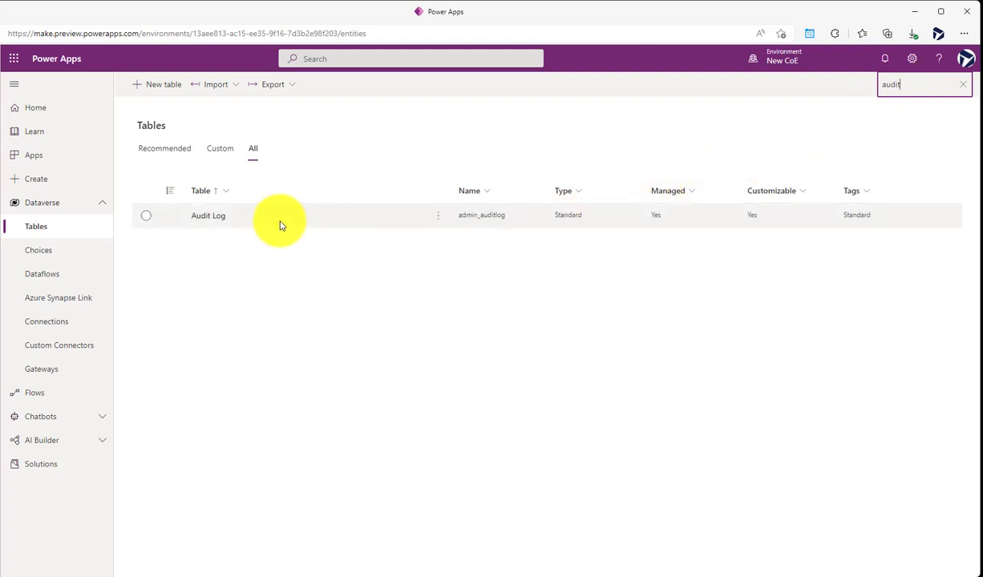
click(211, 218)
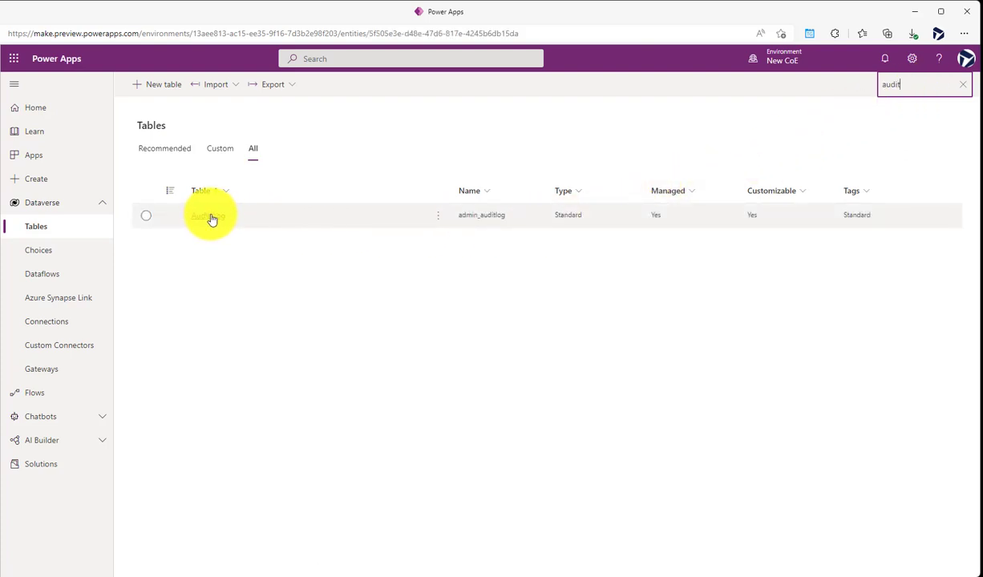